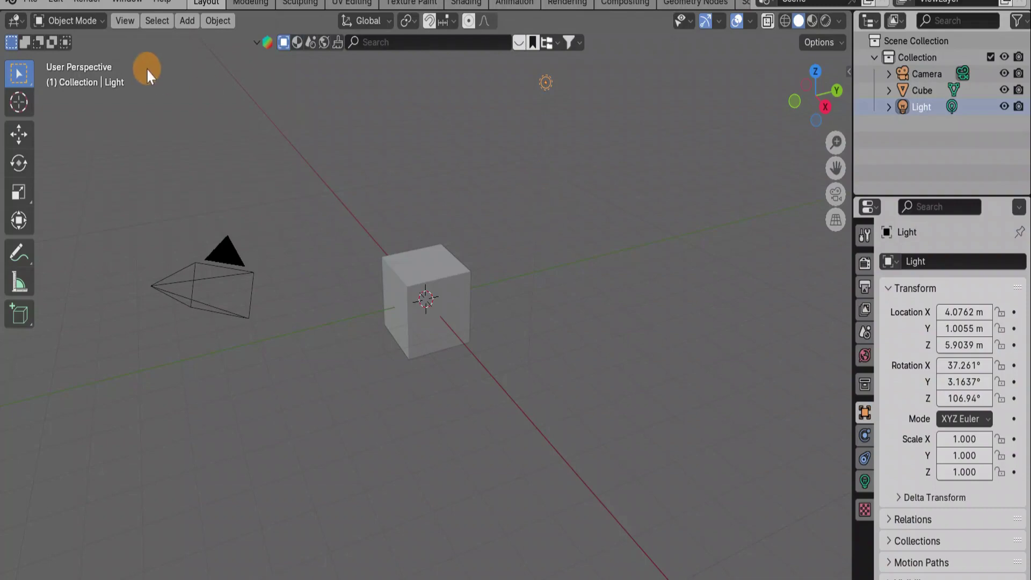
Select the default cube at the origin.
click(413, 274)
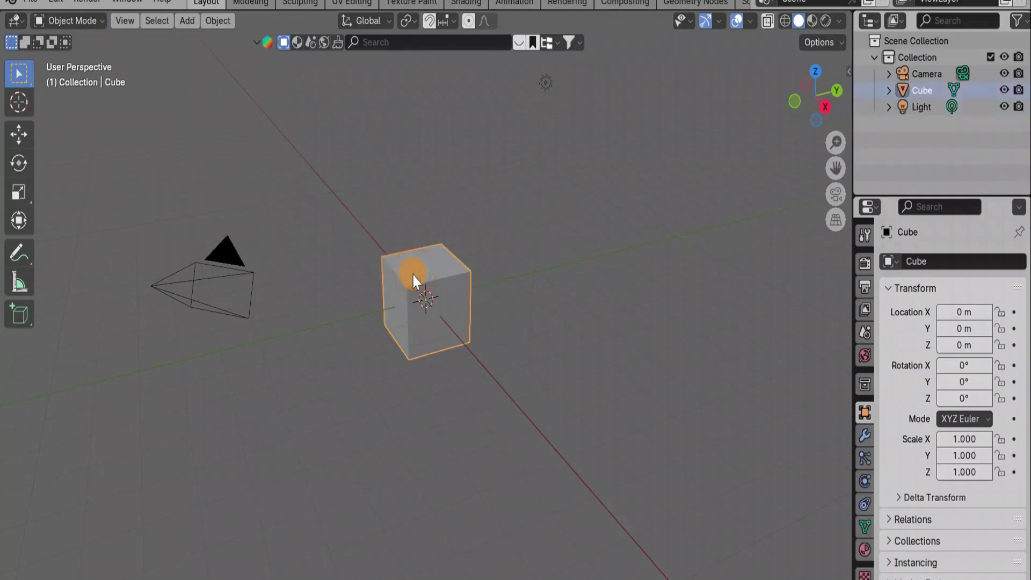
Put the cube in Edit Mode and start freehand Knife cuts down its front face.
click(79, 24)
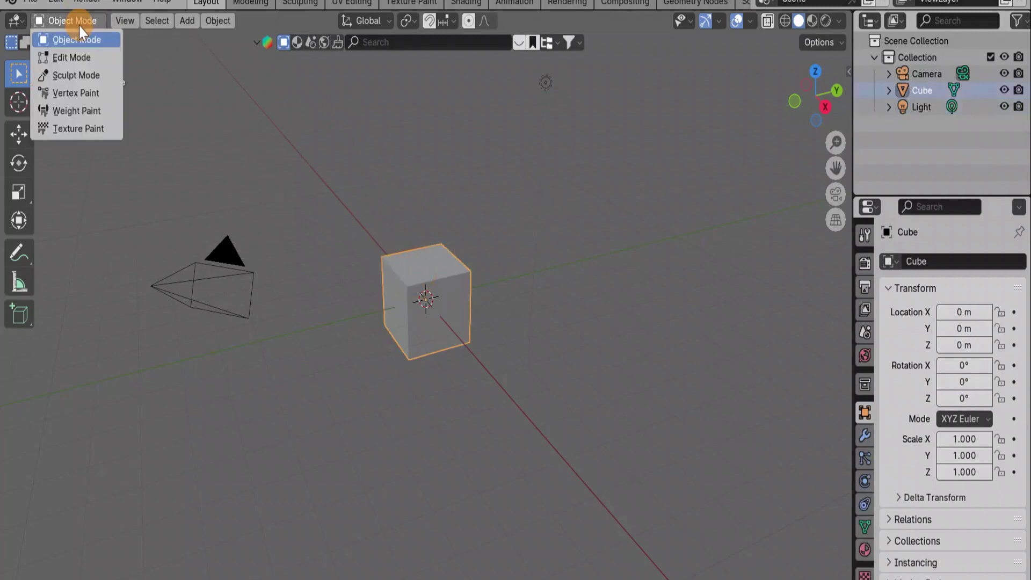
click(75, 57)
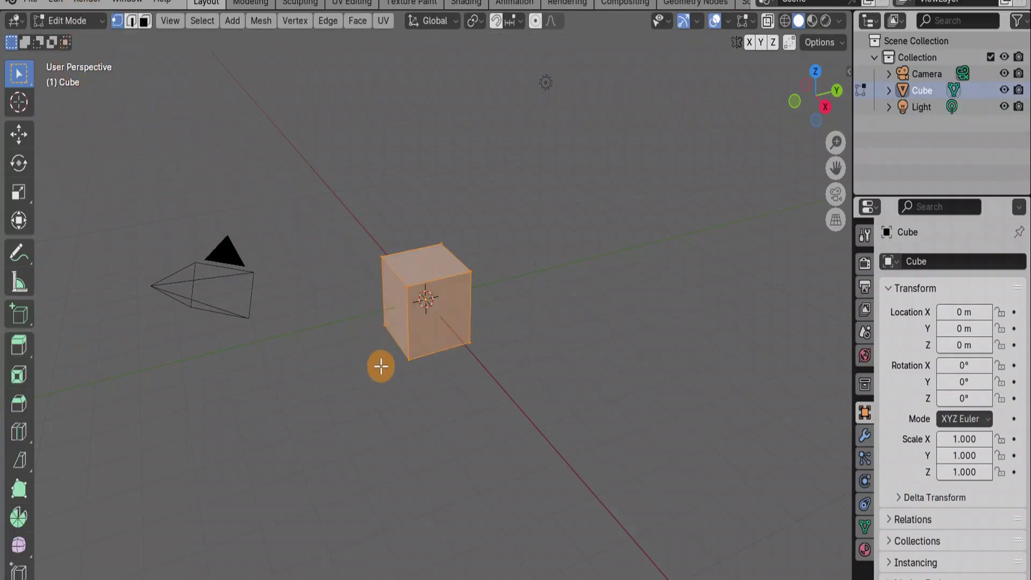
key(k)
click(392, 335)
click(417, 249)
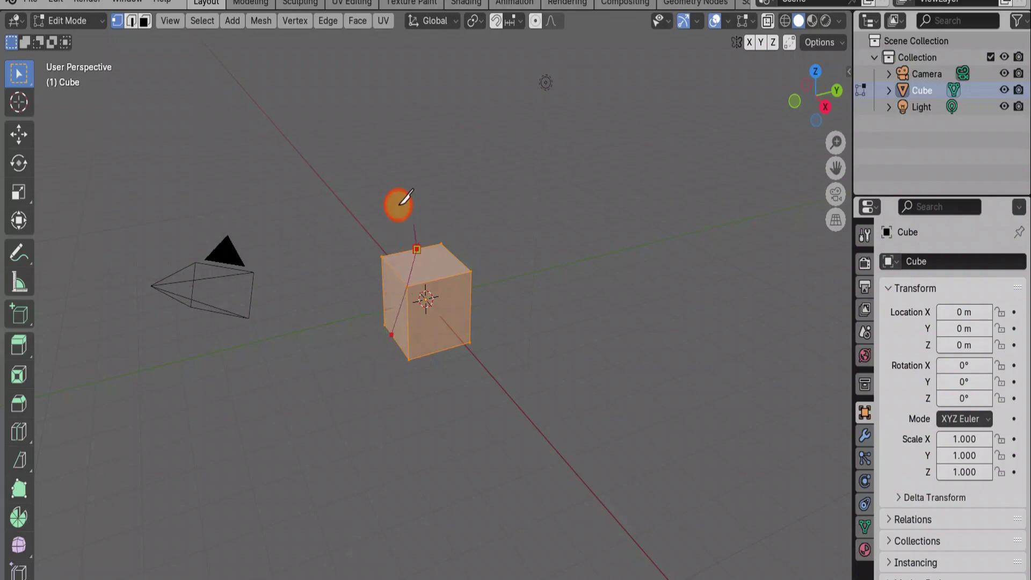
click(446, 349)
click(417, 253)
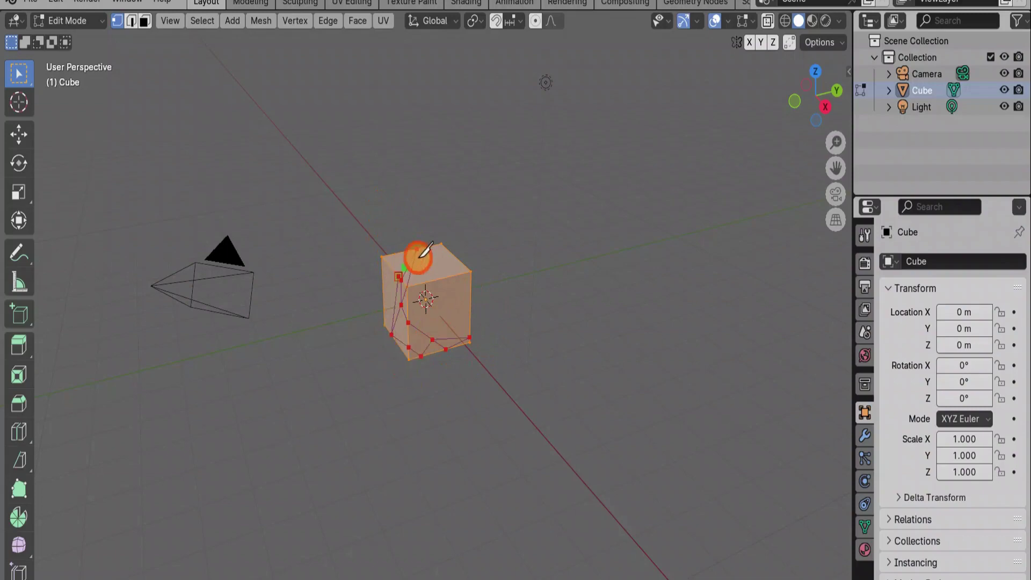
click(421, 341)
click(407, 287)
Add the remaining knife cuts across the top edge and corners, then confirm them.
click(425, 247)
click(382, 258)
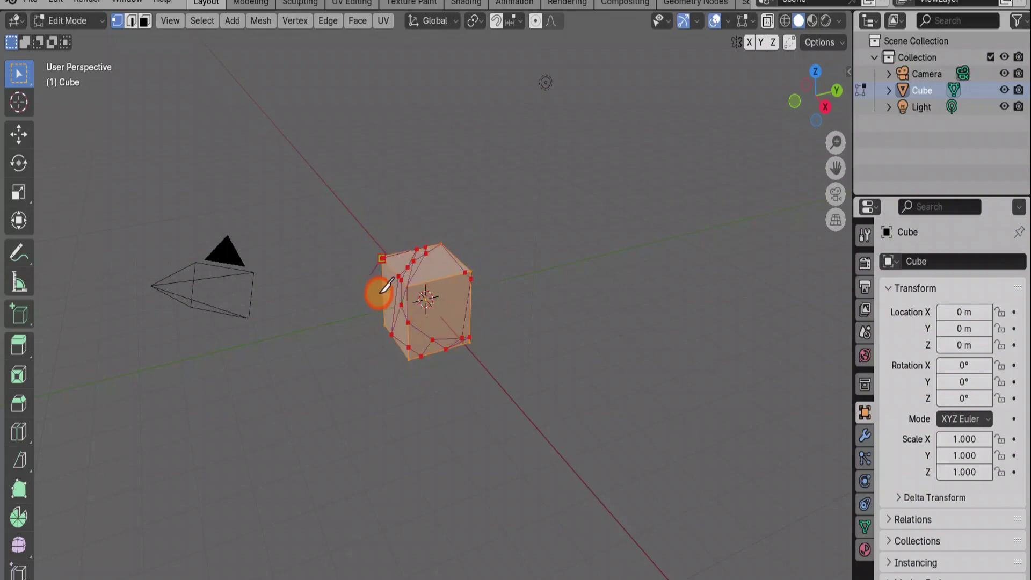
click(396, 292)
click(430, 370)
click(433, 277)
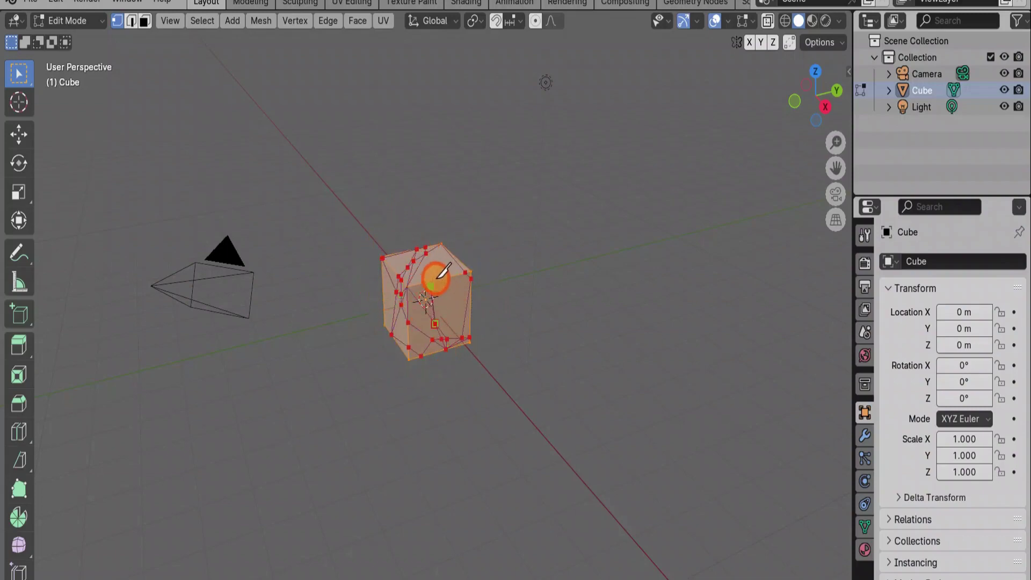
click(459, 254)
click(424, 245)
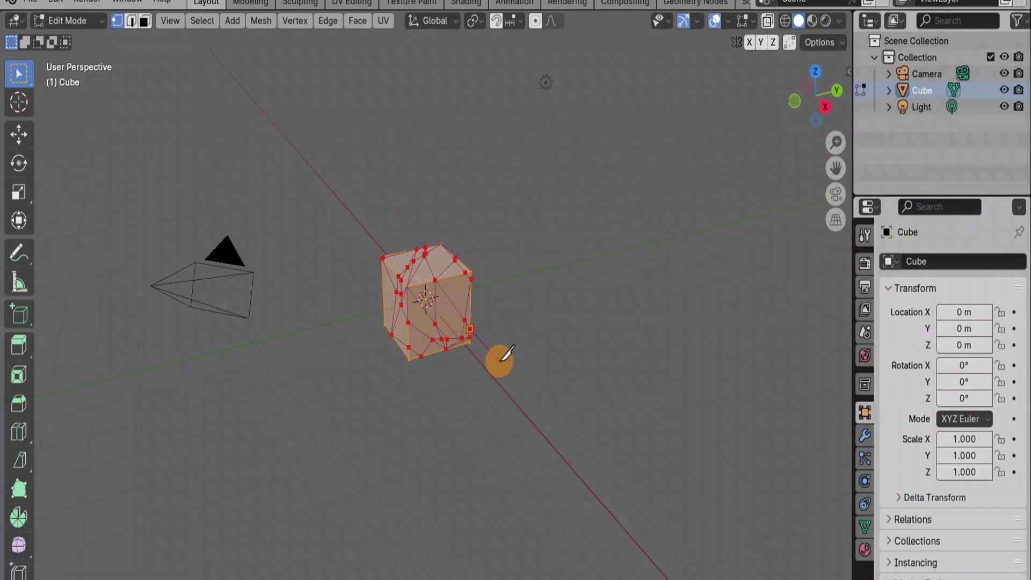
key(Return)
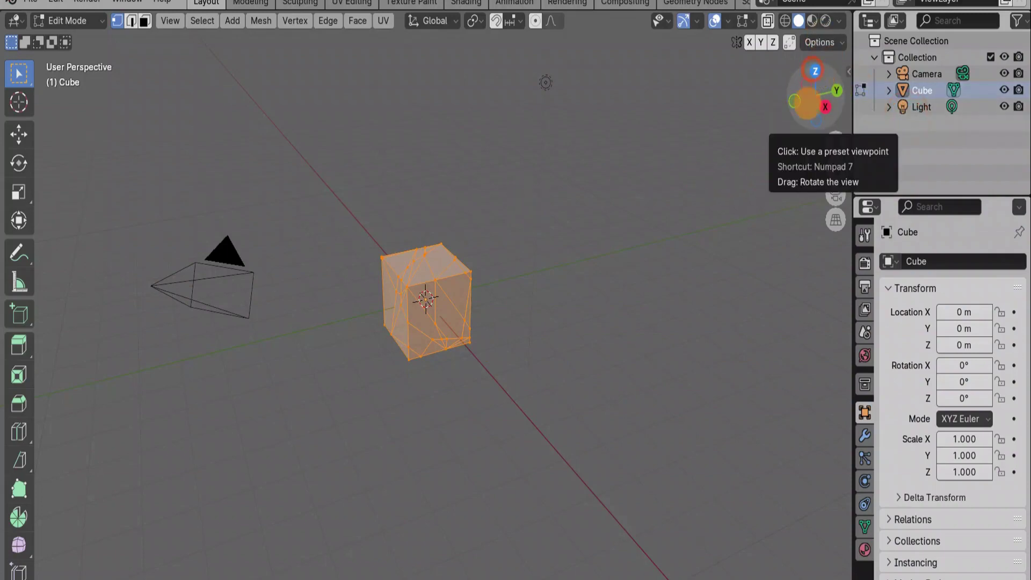
Look down on the knife-cut cube in Wireframe shading.
mouse_move(813, 70)
mouse_down()
mouse_move(24, 206)
mouse_move(792, 121)
mouse_move(795, 102)
mouse_up()
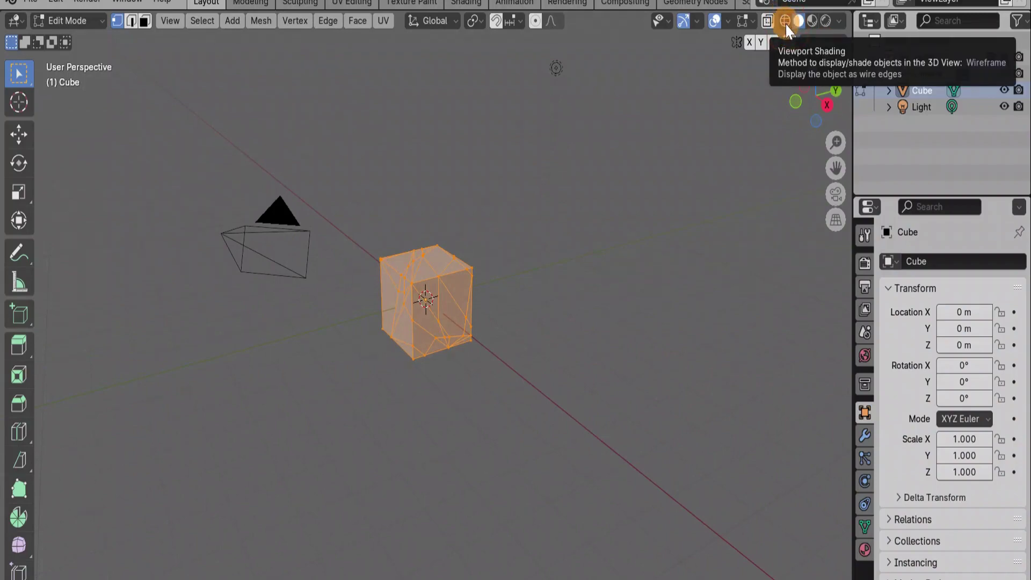
click(785, 23)
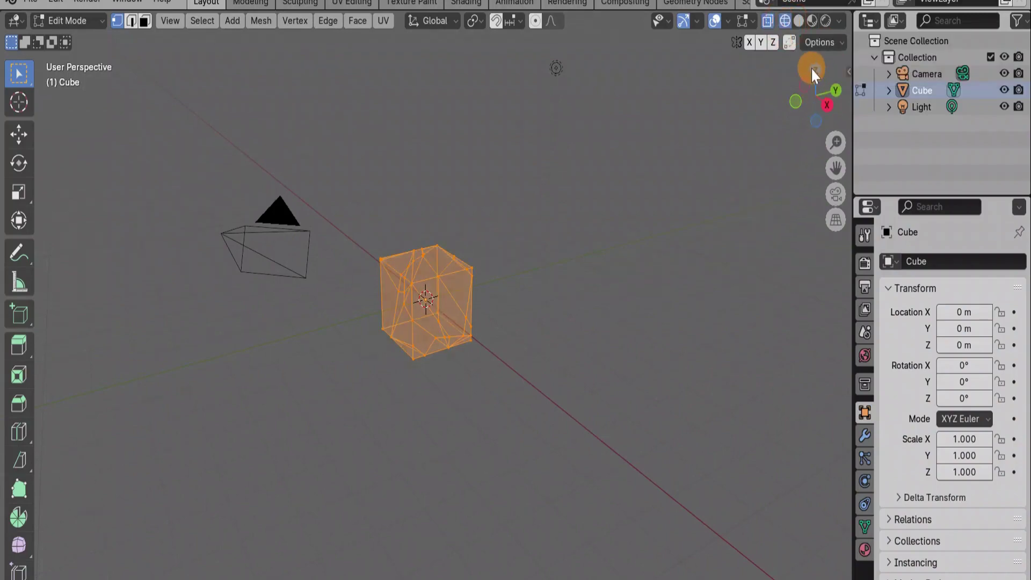
drag(811, 69, 181, 38)
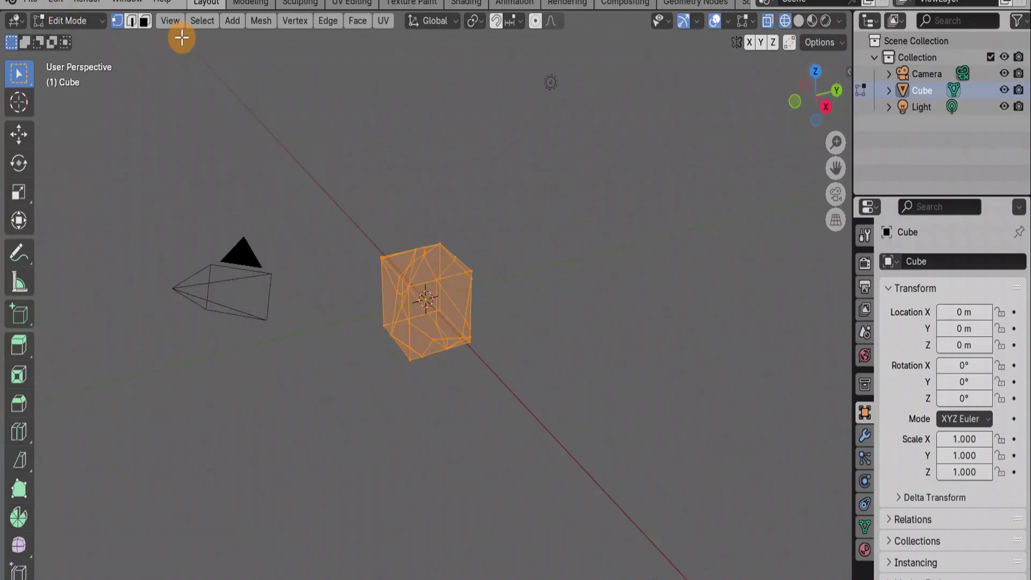
Switch to Face select mode and select the cube's left face.
click(146, 22)
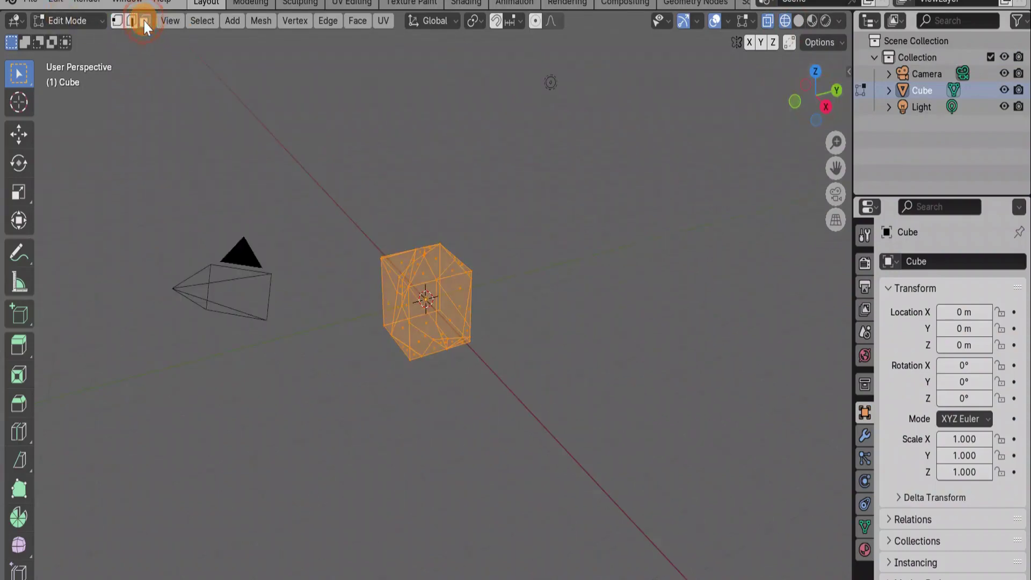
click(443, 321)
click(446, 311)
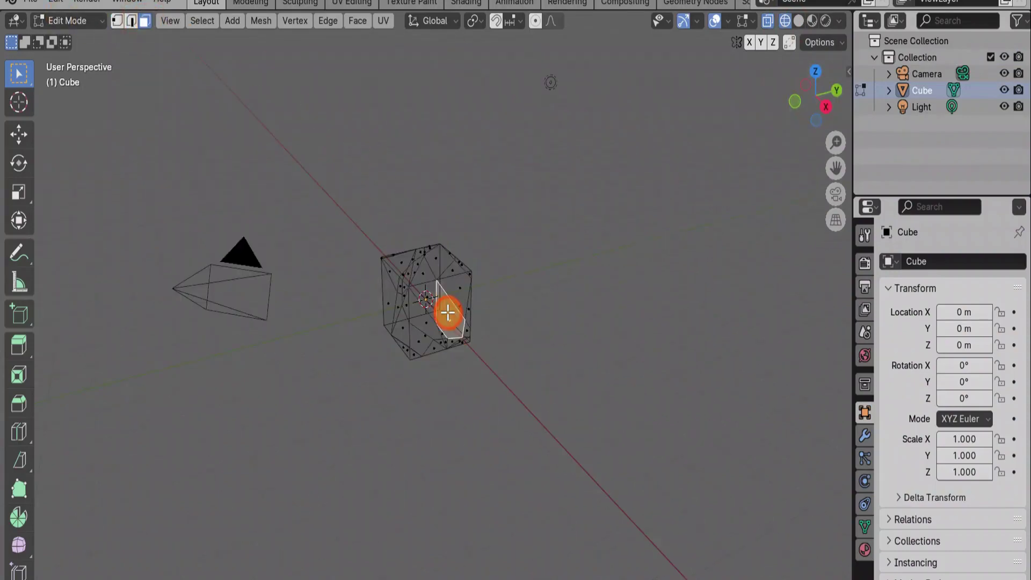
click(435, 260)
click(389, 304)
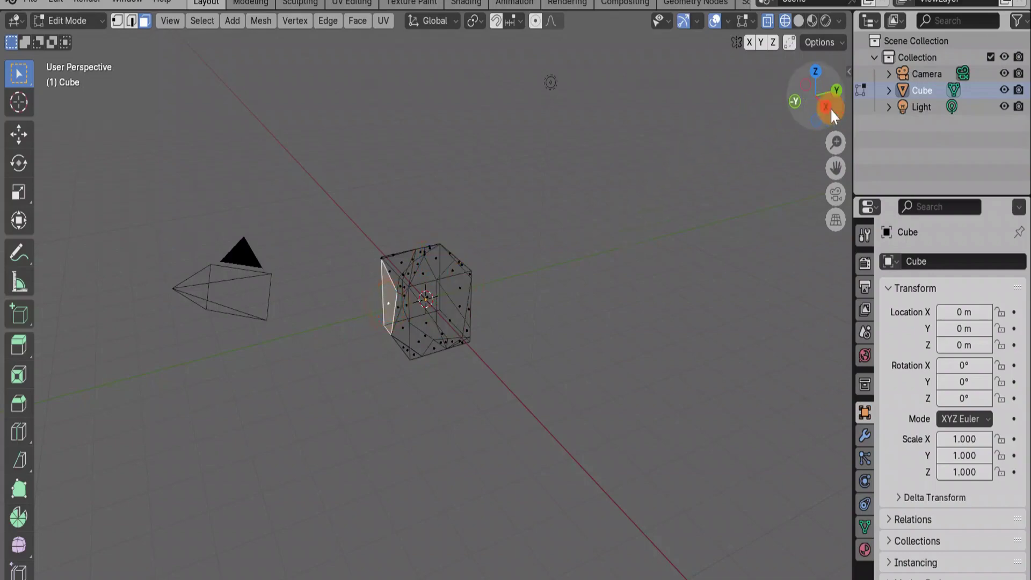
mouse_move(823, 101)
mouse_down()
mouse_move(29, 128)
mouse_move(554, 336)
mouse_up()
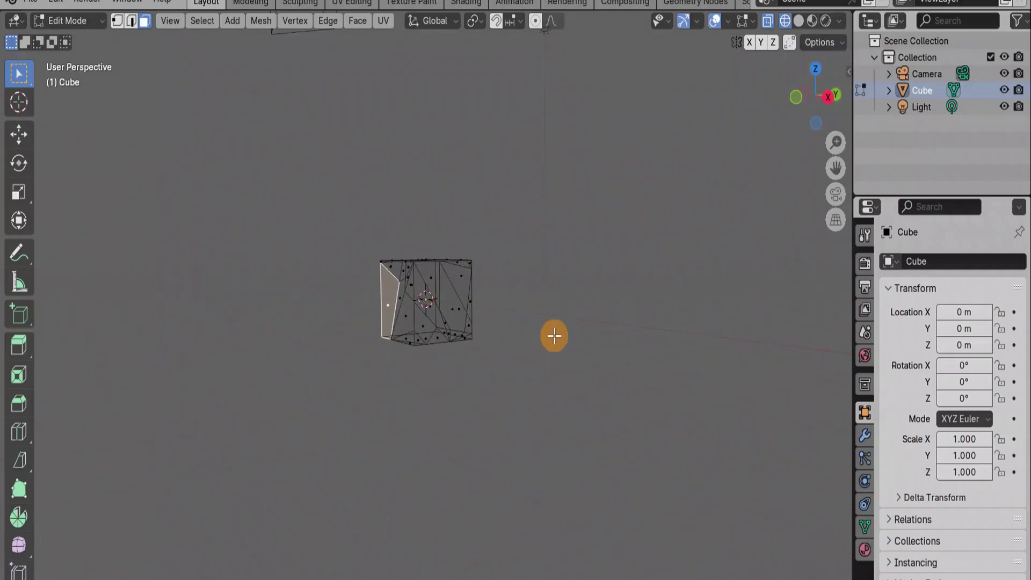
click(69, 22)
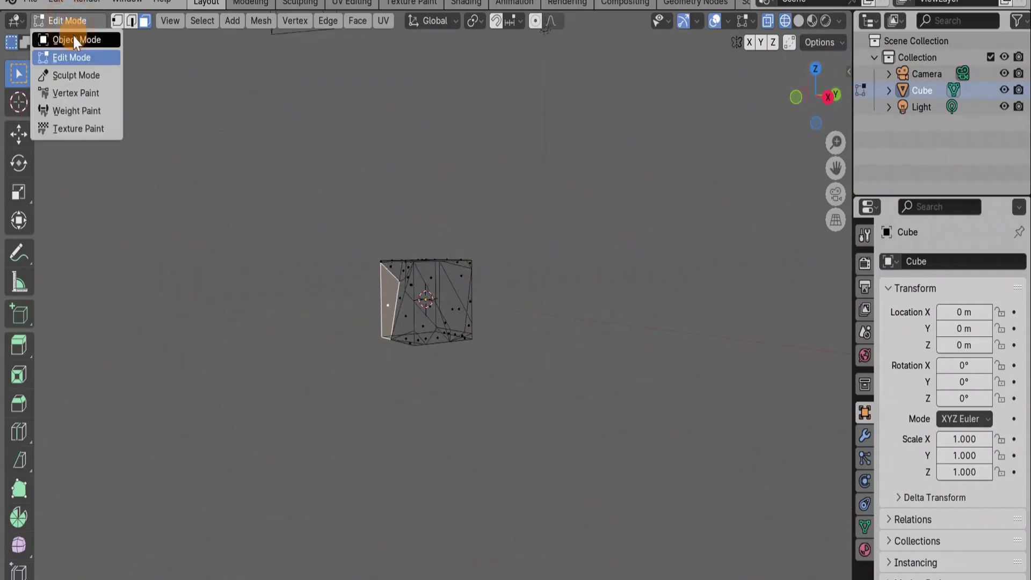
Delete the knife-cut cube in Object Mode, add a fresh mesh cube, and enter Edit Mode.
click(74, 37)
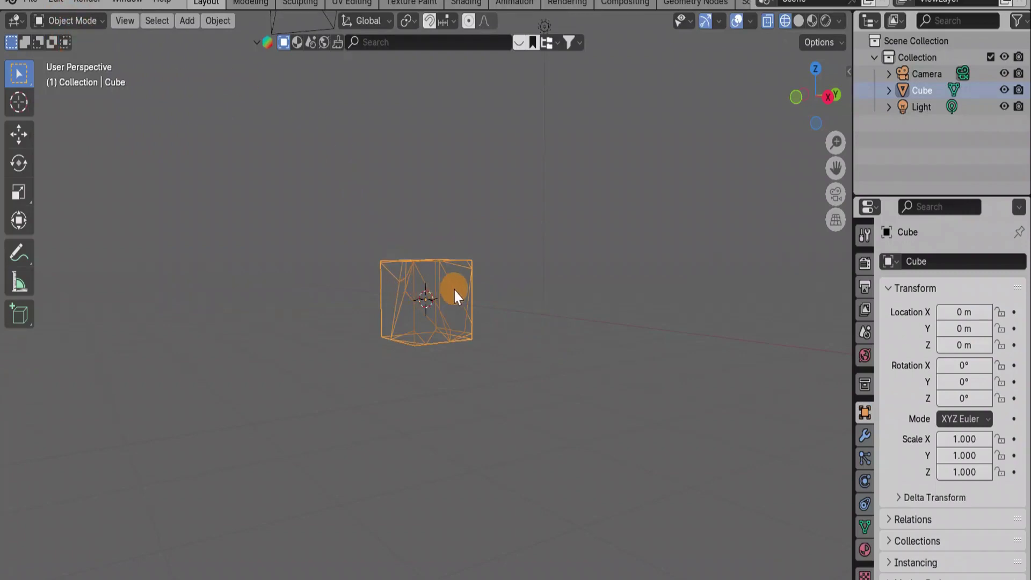
key(Delete)
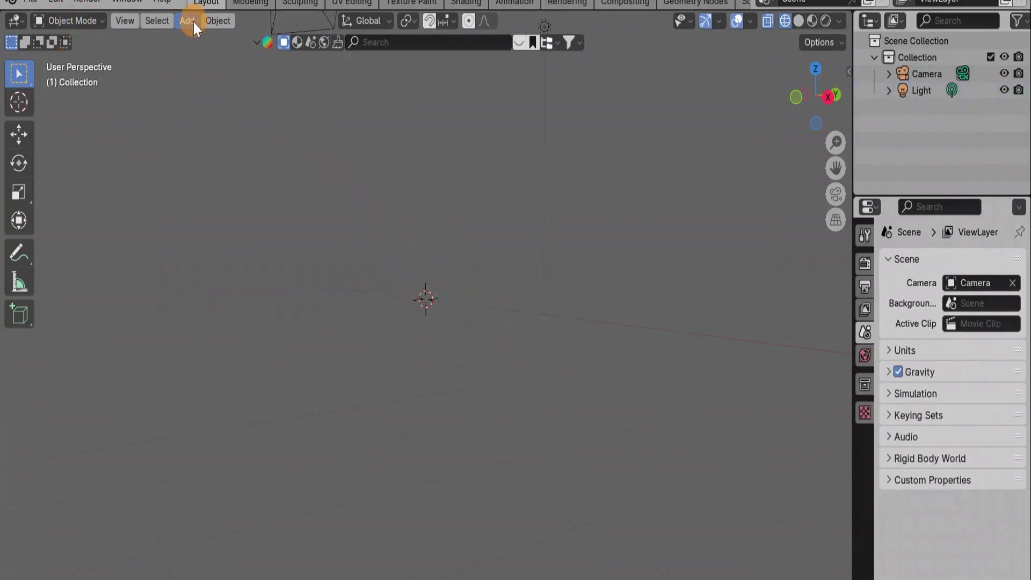
click(190, 21)
mouse_move(207, 40)
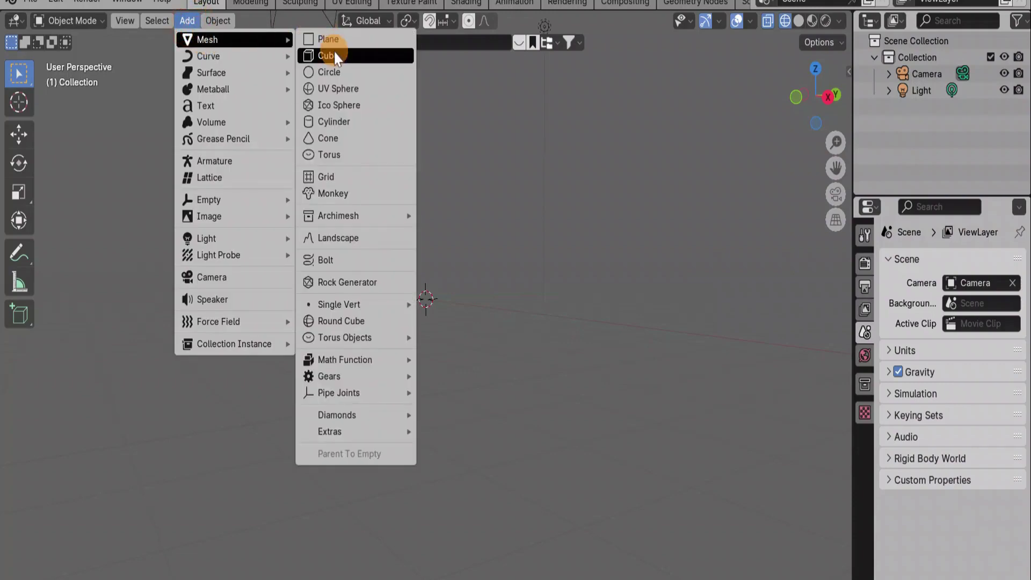
click(328, 55)
click(96, 21)
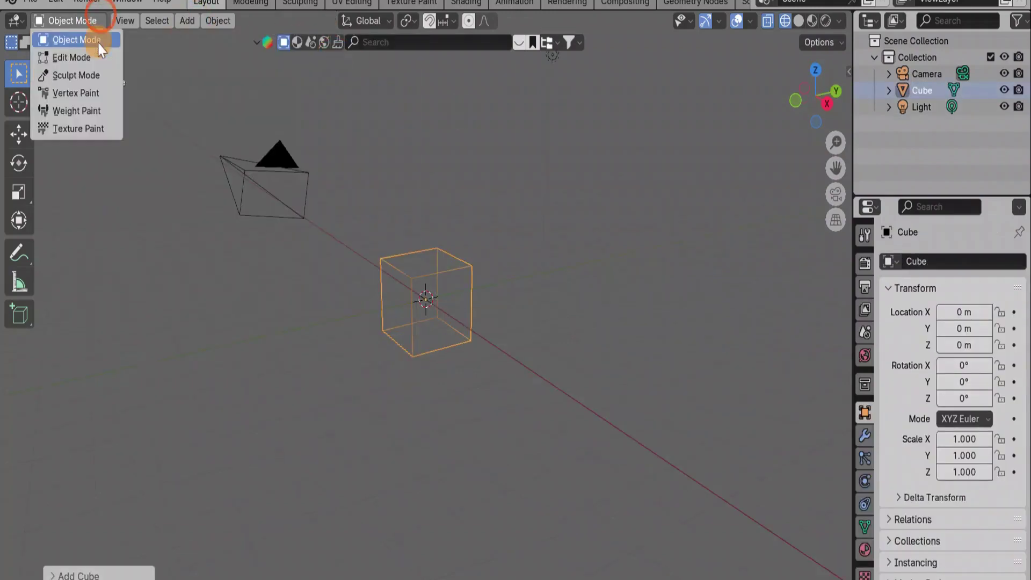
click(89, 57)
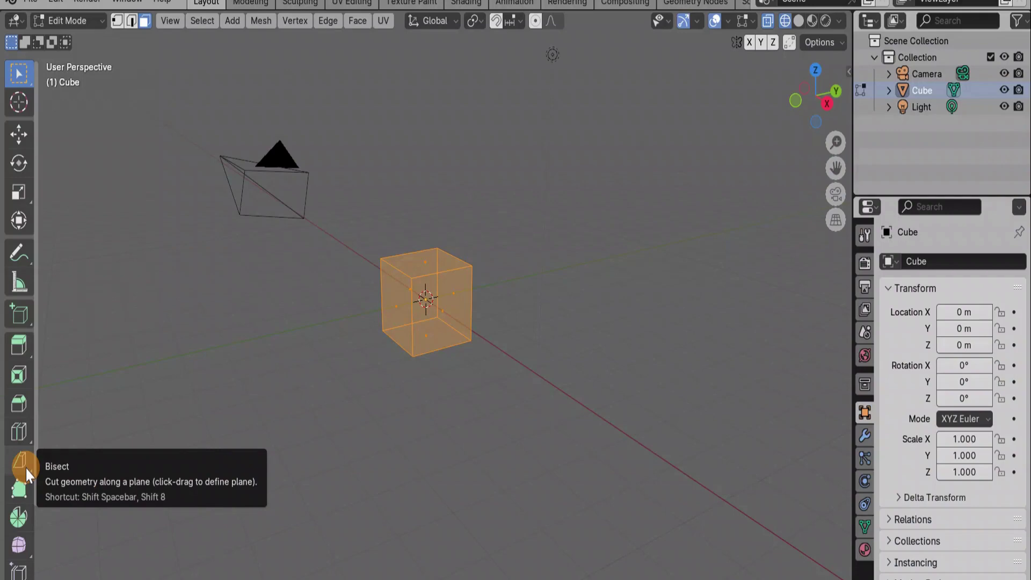
Bisect the fresh cube along a diagonal plane with normal -0.561, -0.695, 0.449.
click(26, 469)
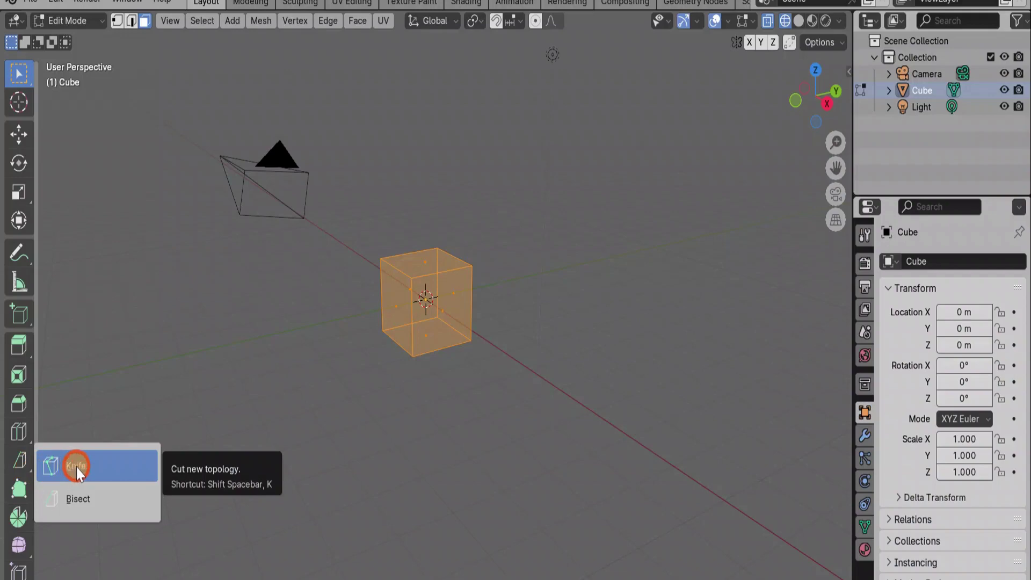
click(76, 501)
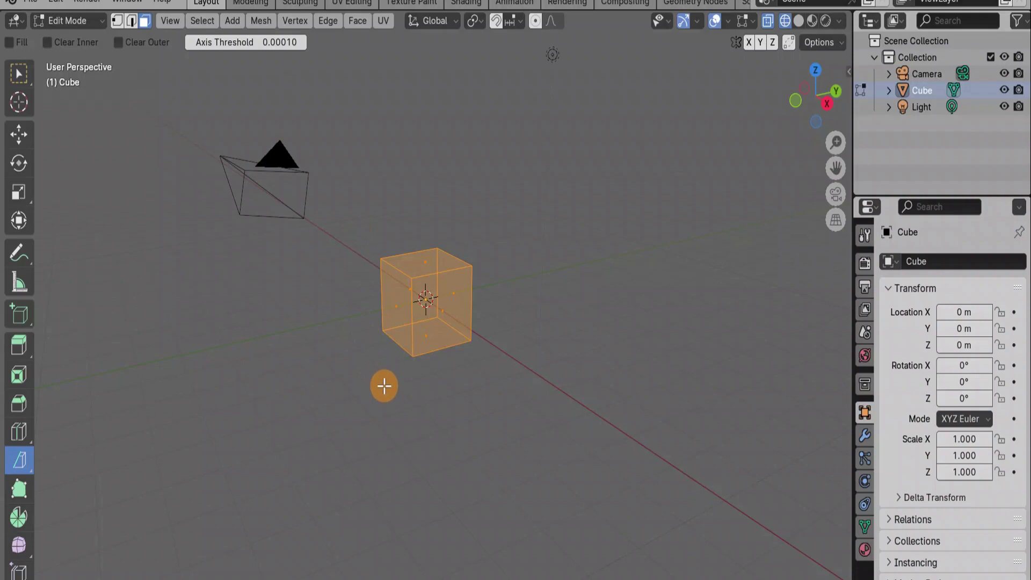
drag(384, 386, 462, 207)
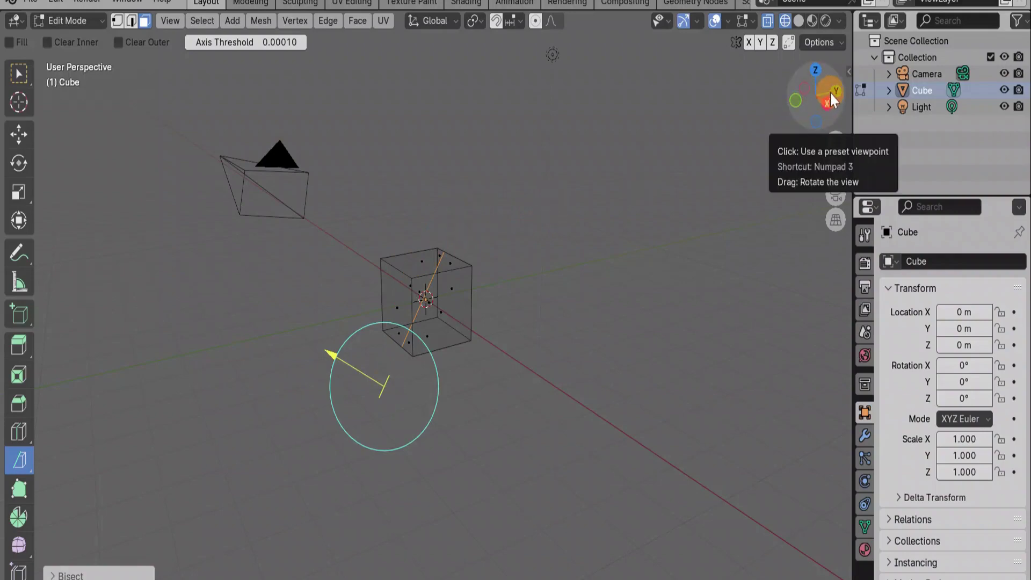
mouse_move(829, 91)
mouse_down()
mouse_move(43, 134)
mouse_move(39, 185)
mouse_move(822, 201)
mouse_move(787, 115)
mouse_move(820, 63)
mouse_move(18, 133)
mouse_move(23, 97)
mouse_move(840, 115)
mouse_move(788, 151)
mouse_move(836, 96)
mouse_up()
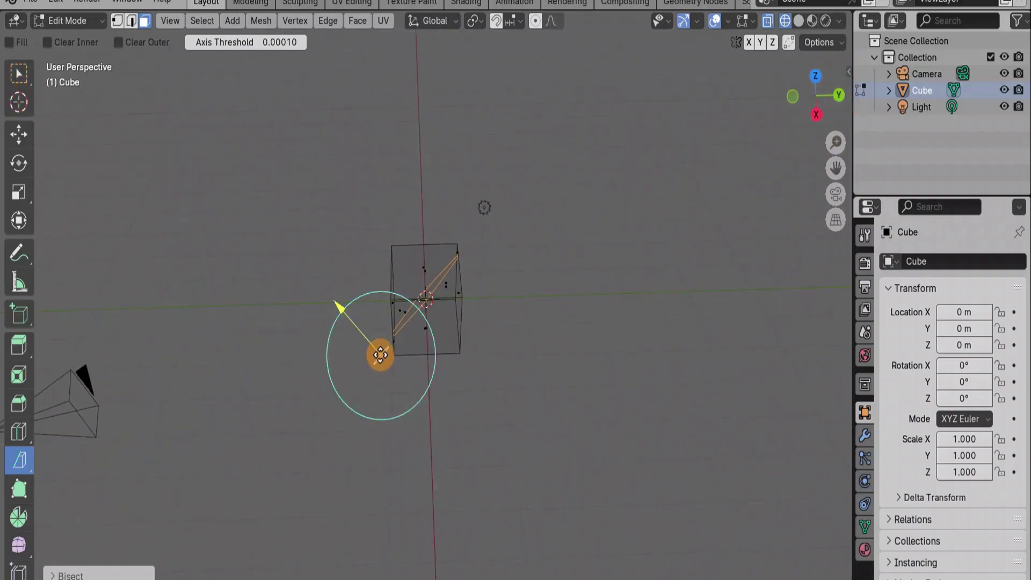
mouse_move(380, 354)
mouse_down()
mouse_move(384, 371)
mouse_move(378, 359)
mouse_up()
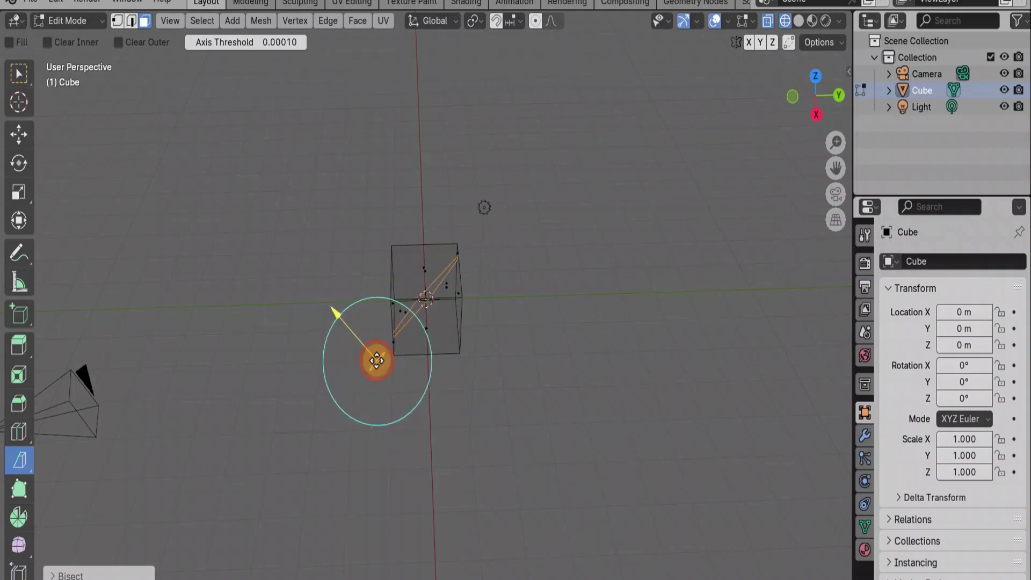
mouse_move(334, 313)
mouse_down()
mouse_move(361, 302)
mouse_move(320, 356)
mouse_move(317, 391)
mouse_move(340, 319)
mouse_up()
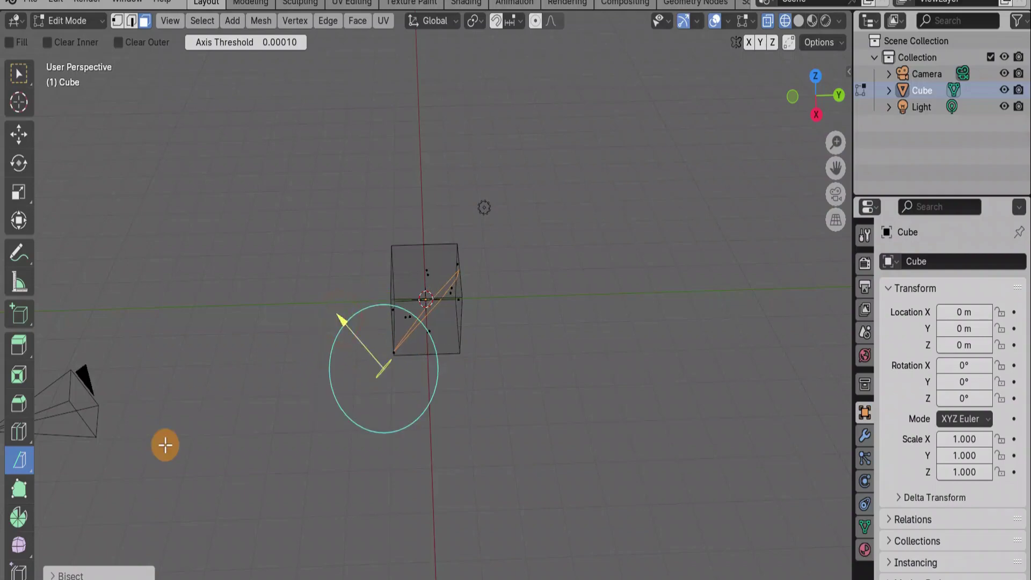
click(109, 573)
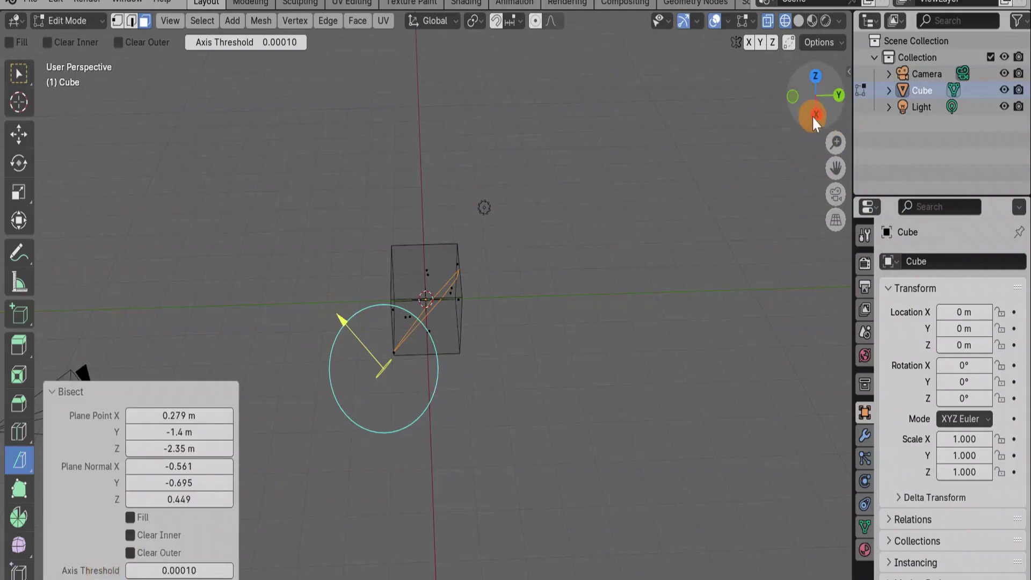
Set Bisect Plane Point X to 0.269 m and re-tilt the normal to -0.011, -0.725, 0.329.
drag(814, 123, 390, 329)
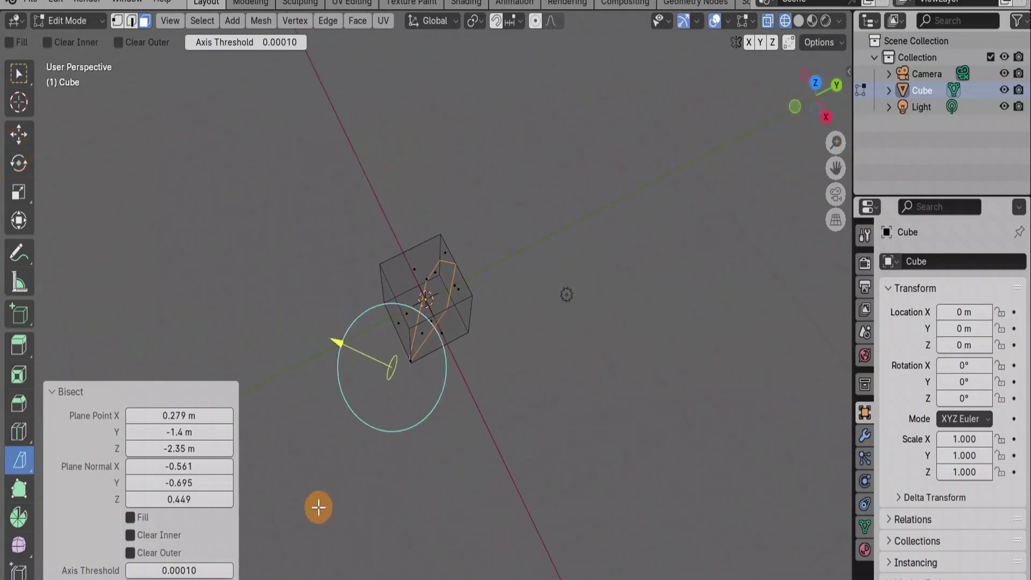
click(156, 415)
drag(156, 415, 156, 431)
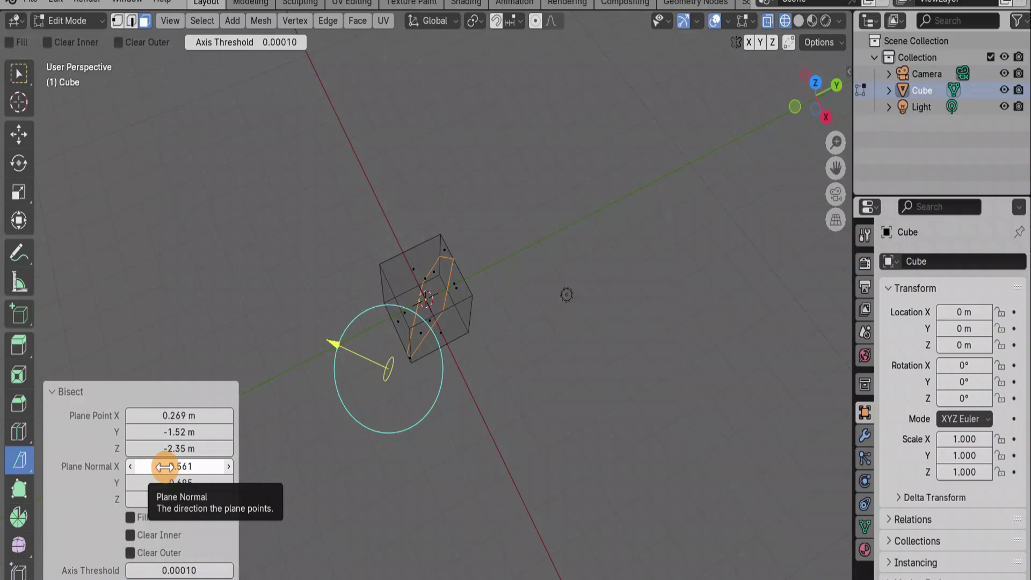
mouse_move(164, 467)
mouse_down()
mouse_move(136, 465)
mouse_move(179, 466)
mouse_move(176, 112)
mouse_move(161, 110)
mouse_move(195, 108)
mouse_move(161, 112)
mouse_up()
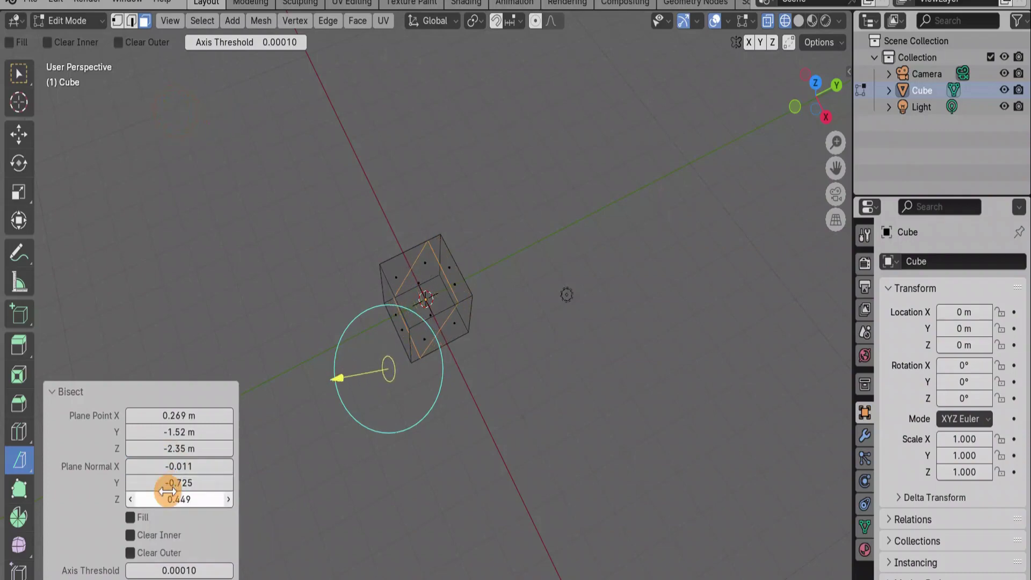
mouse_move(160, 493)
mouse_down()
mouse_move(171, 132)
mouse_move(206, 494)
mouse_up()
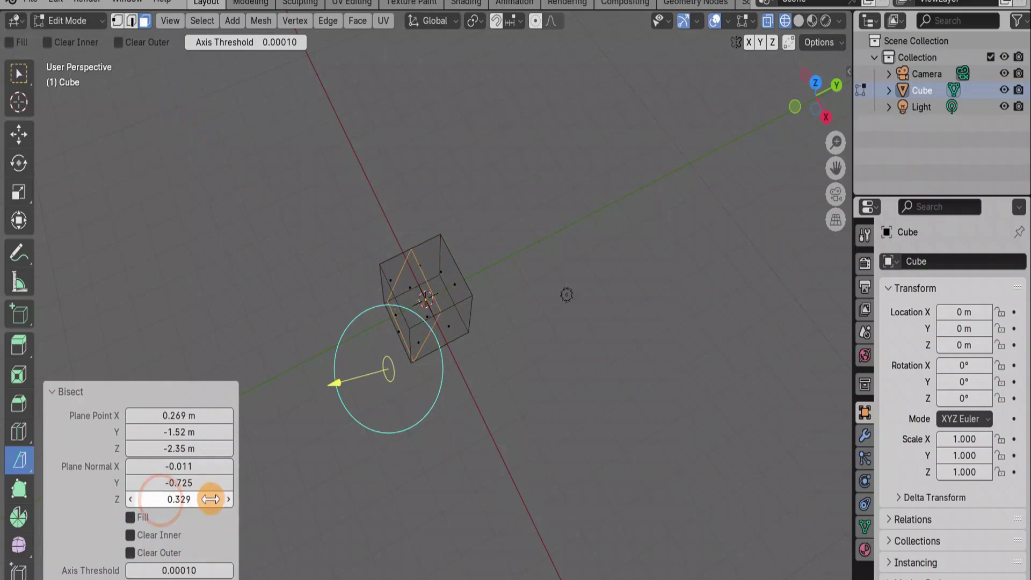
click(130, 517)
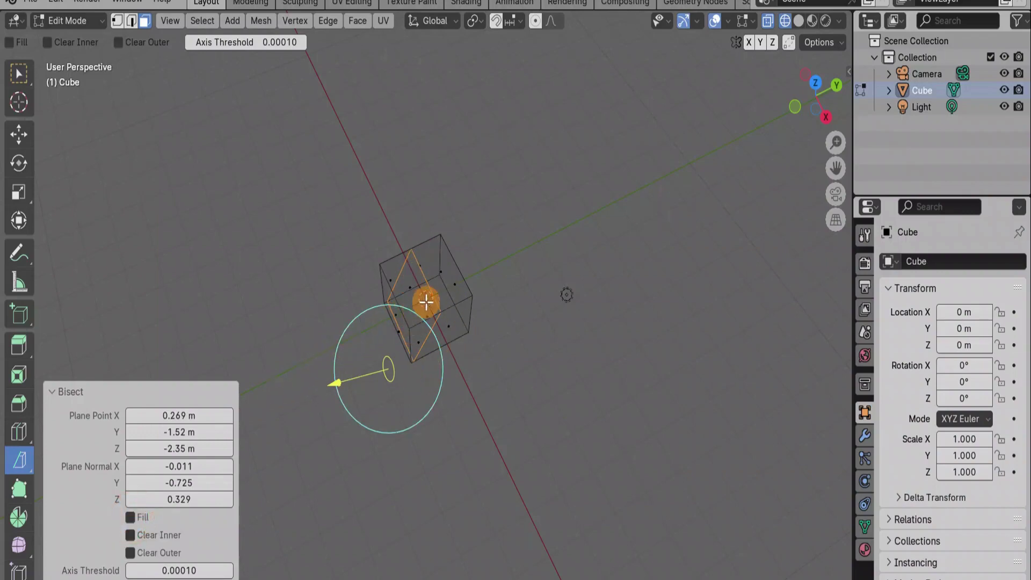
Toggle Clear Inner and Clear Outer to compare kept halves, then switch to Solid shading.
click(130, 536)
click(130, 536)
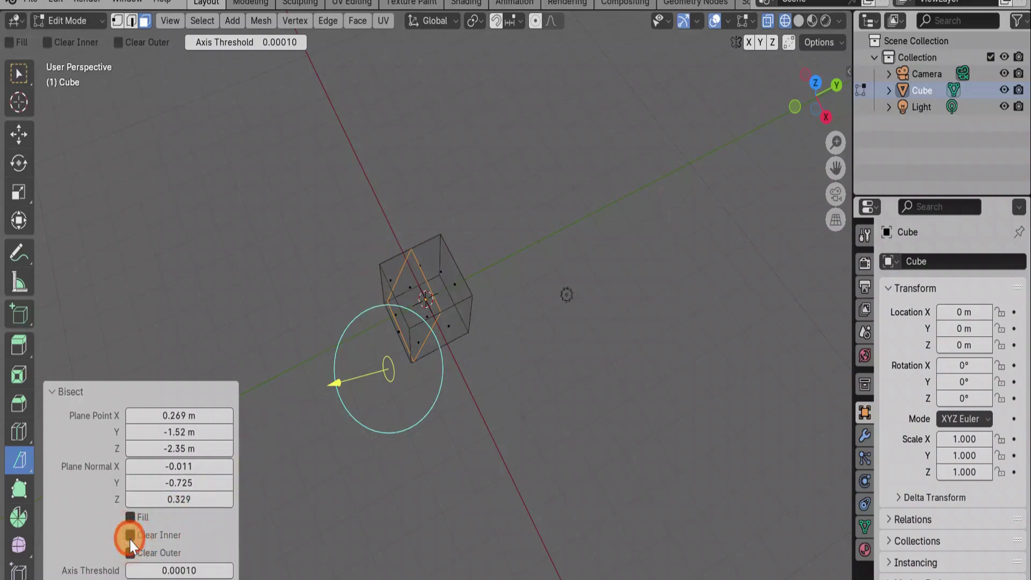
click(130, 552)
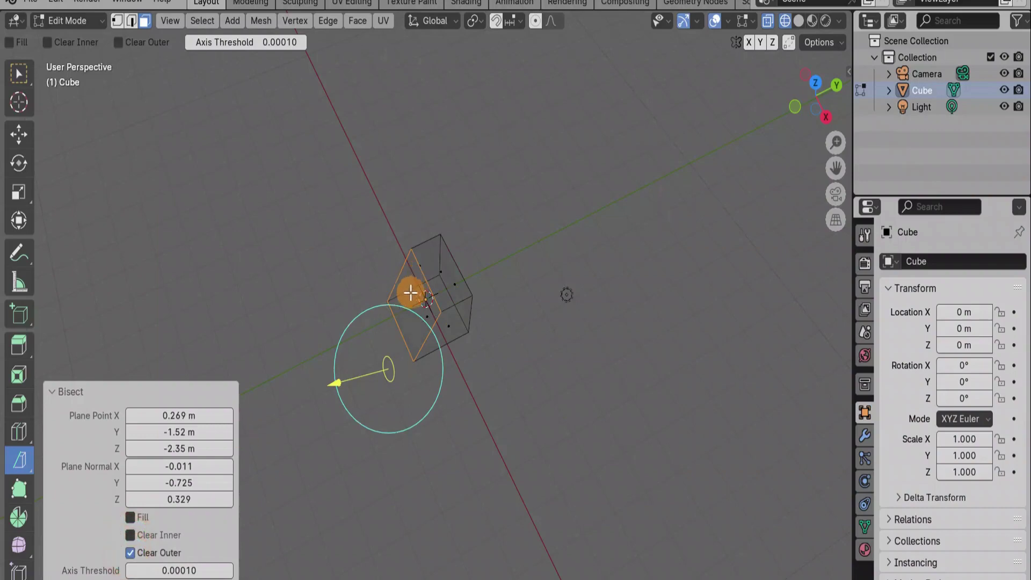
click(798, 21)
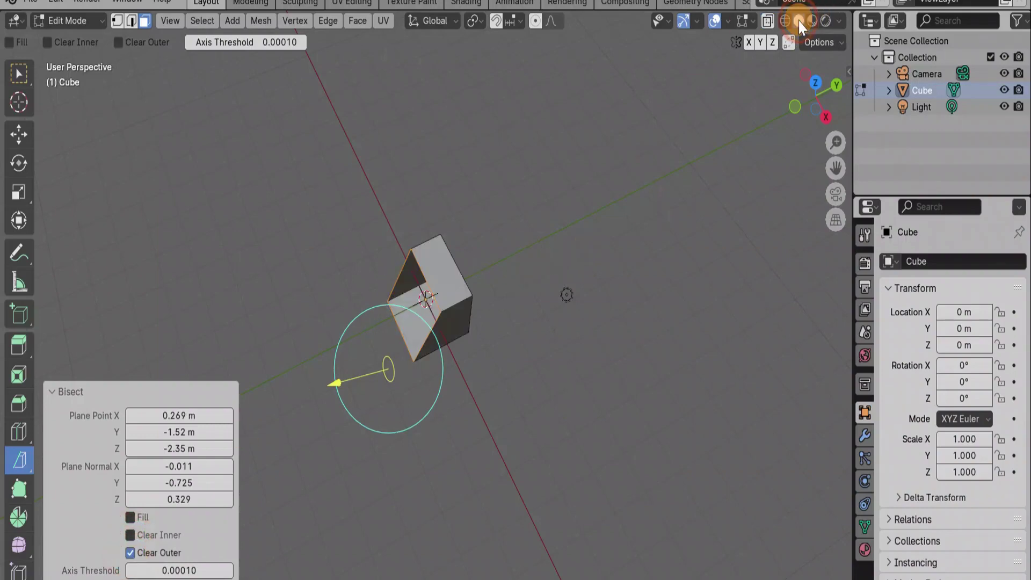
Toggle Fill on and off, then enable both Clear Inner and Clear Outer.
click(130, 519)
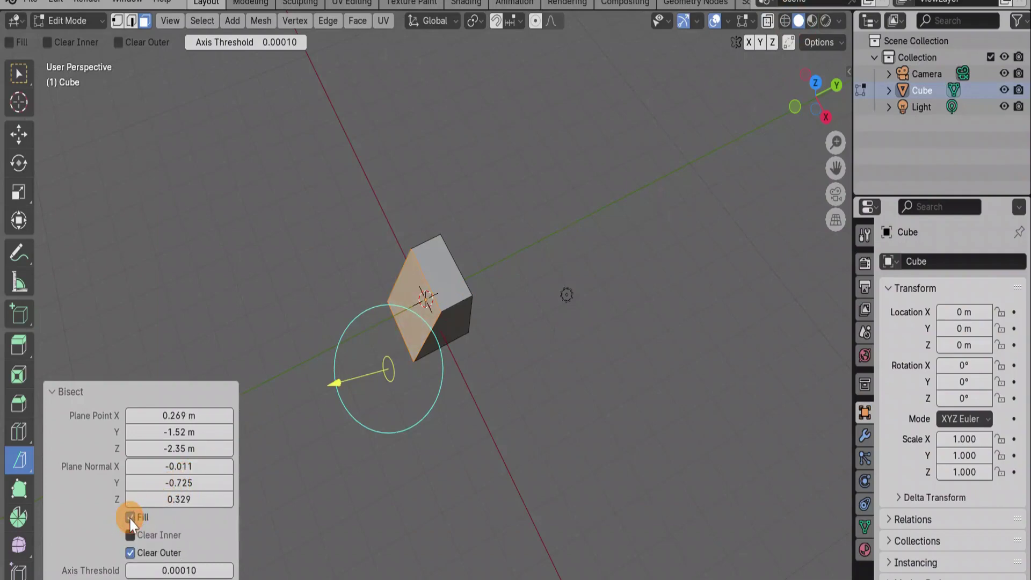
click(130, 518)
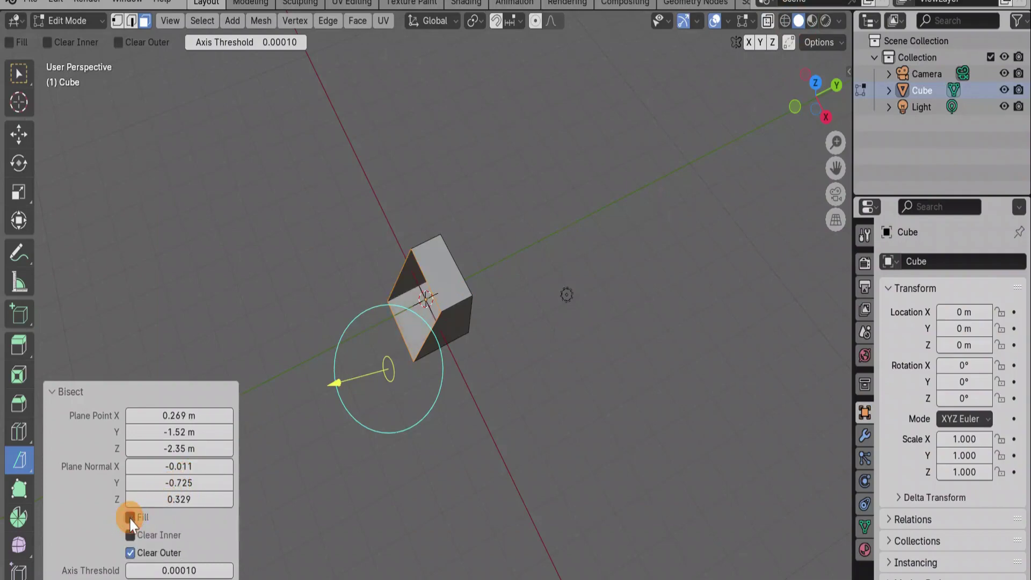
click(130, 553)
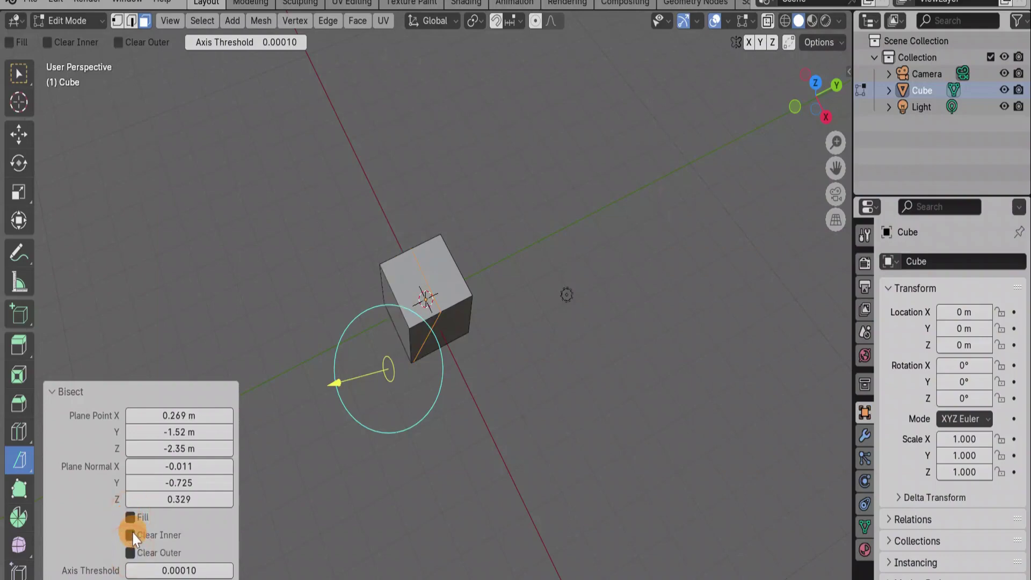
click(131, 535)
click(130, 553)
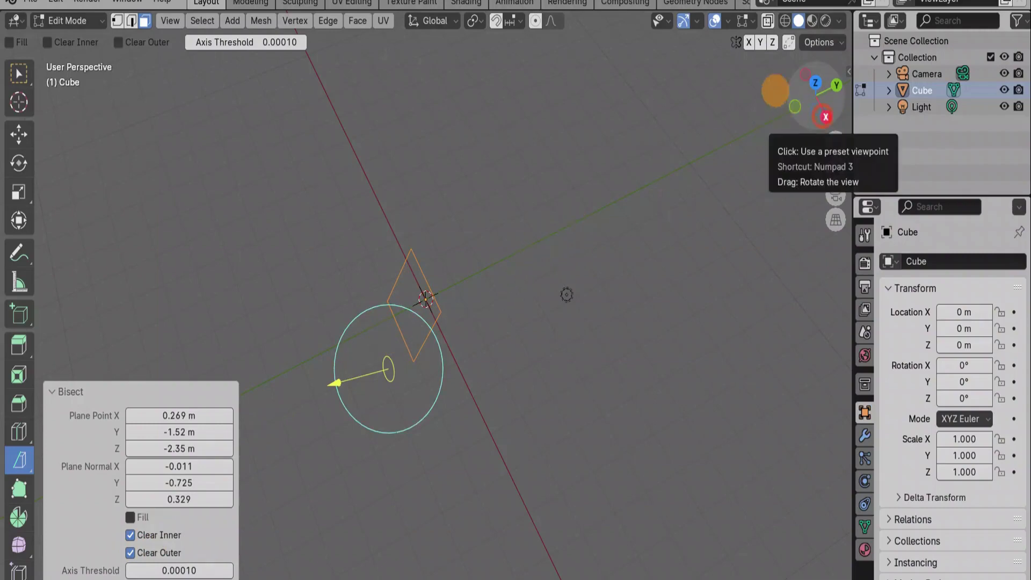
mouse_move(825, 121)
mouse_down()
mouse_move(750, 70)
mouse_move(559, 335)
mouse_up()
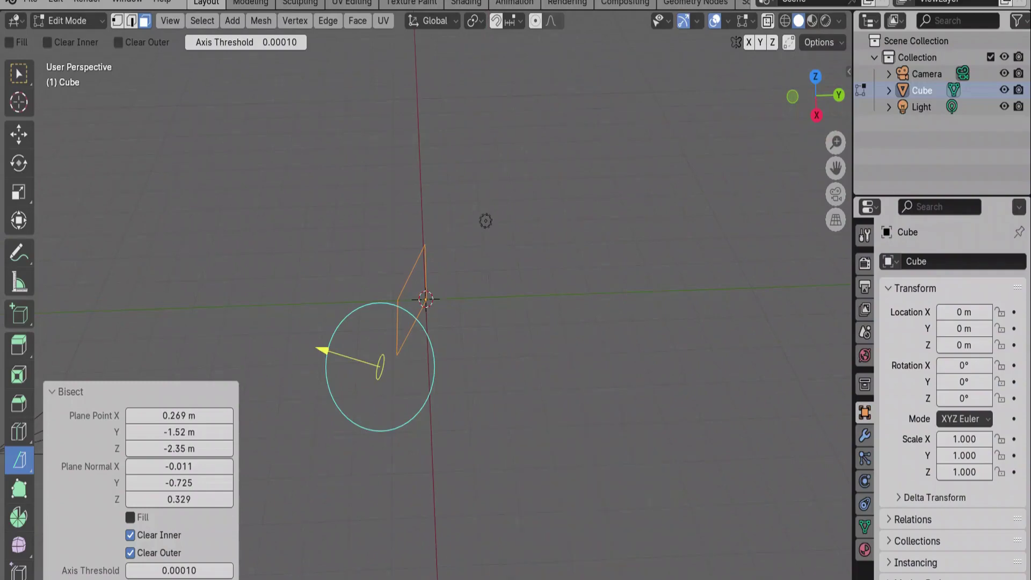
click(59, 56)
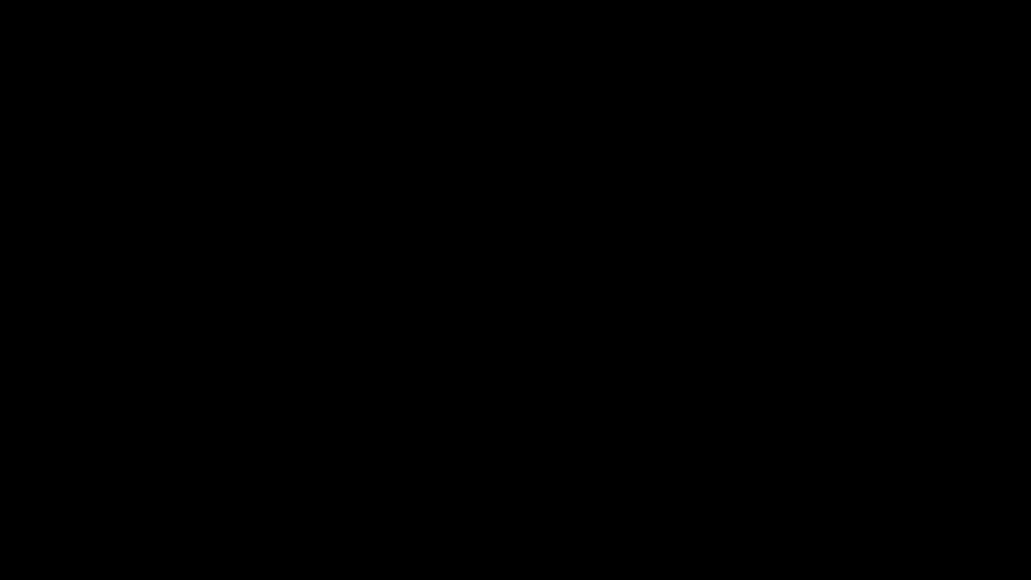